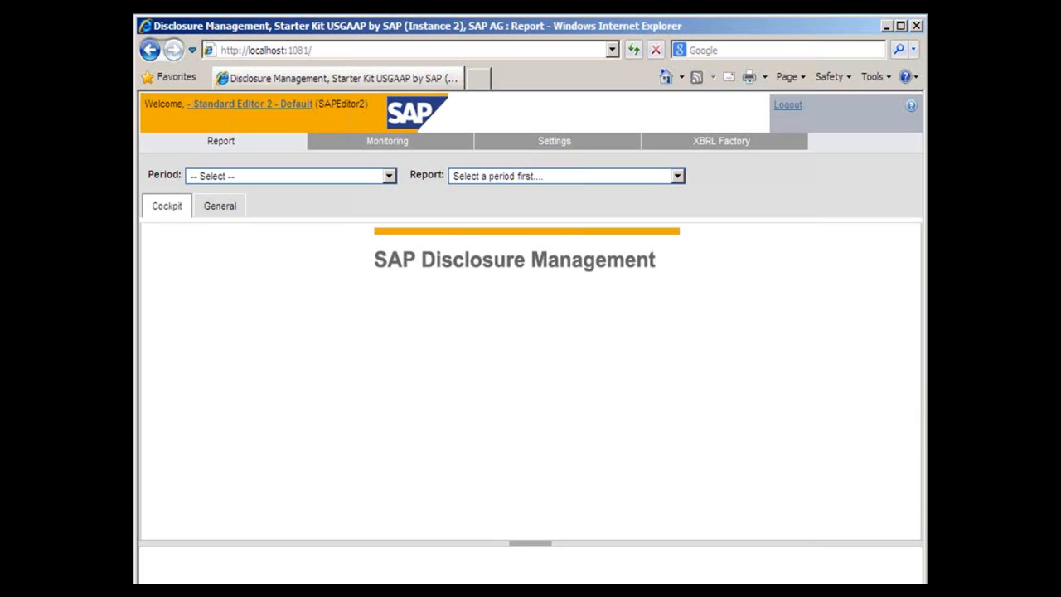
- Open the Financial Statements chapter of the Q3 2012 Quarterly Data Repository for editing
left_click(291, 177)
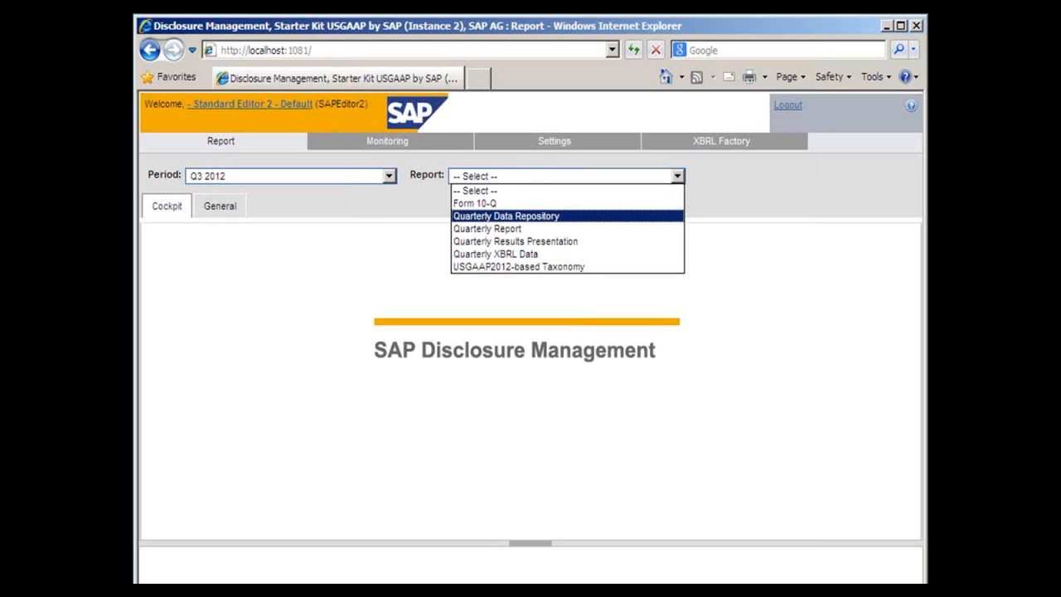
left_click(506, 216)
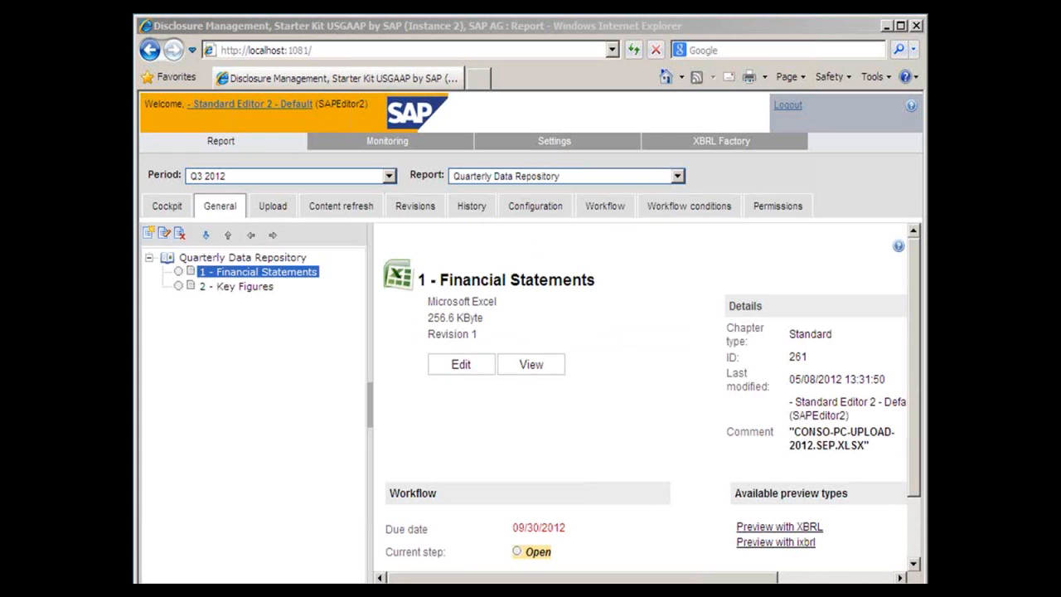
left_click(463, 367)
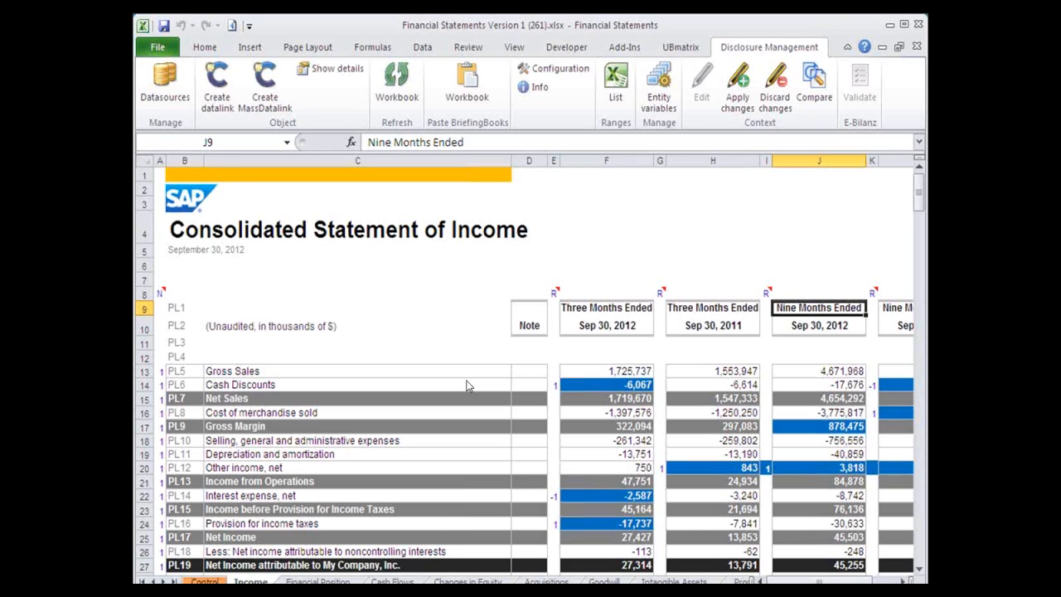
- Review which datasource types can be added to the Financial Statements workbook, and close the workbook
left_click(165, 87)
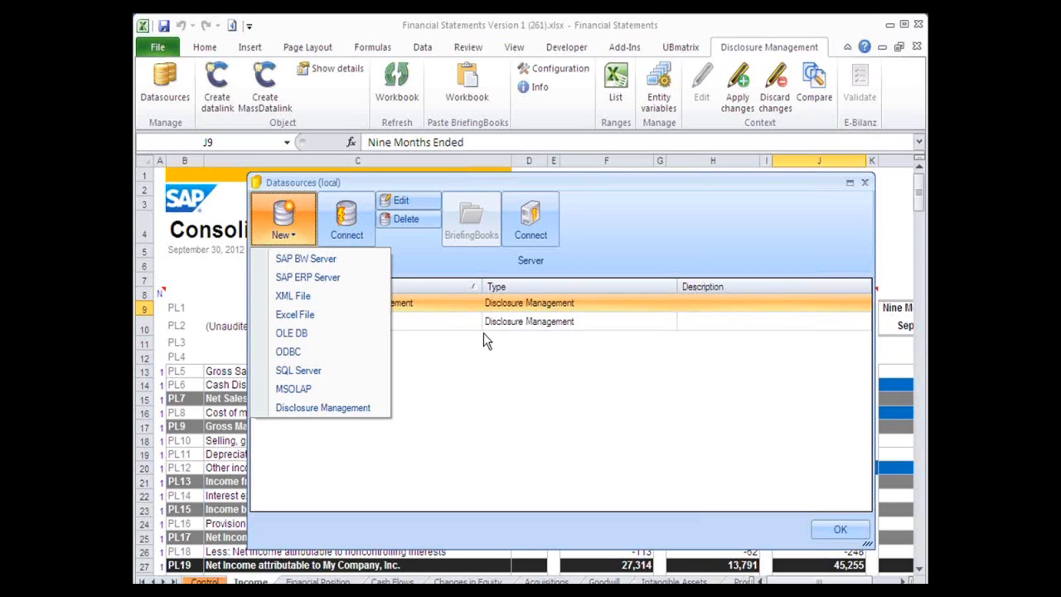
left_click(839, 531)
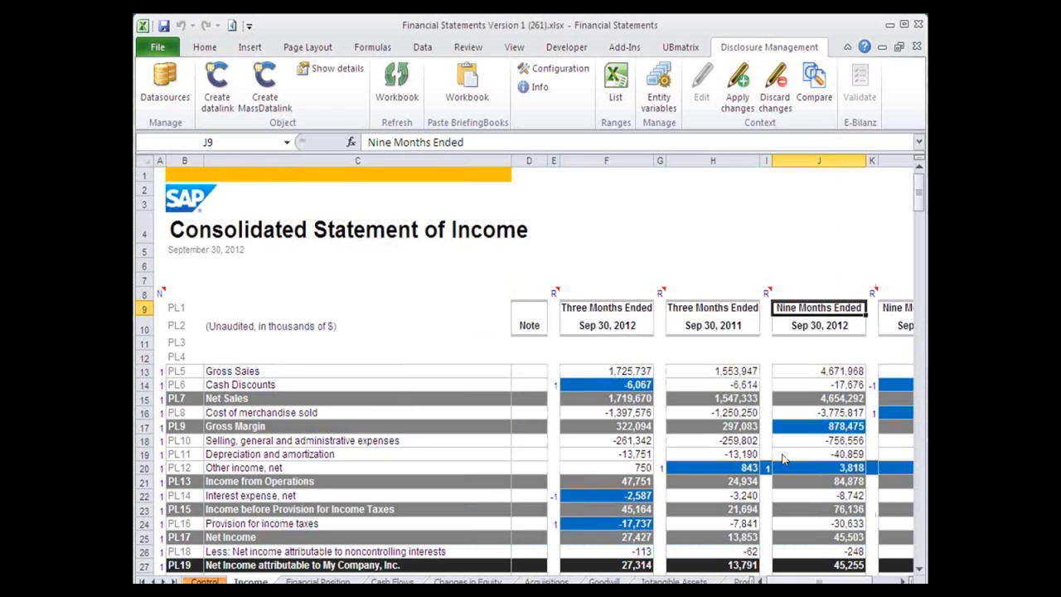
left_click(920, 25)
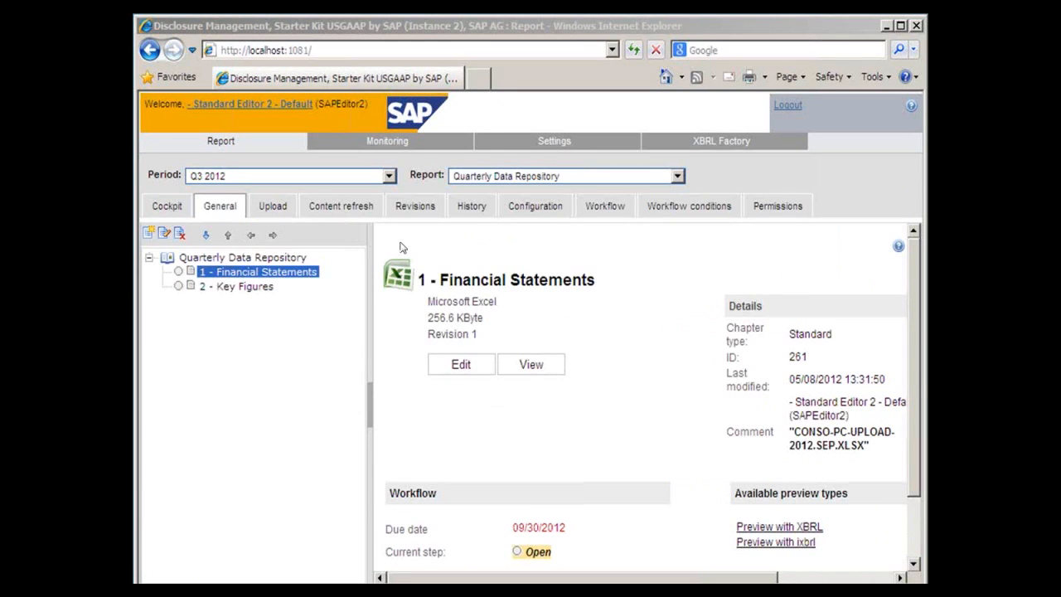
- View the content refresh page of the Financial Statements chapter, and log on with the Standard Editor 3 account
left_click(344, 213)
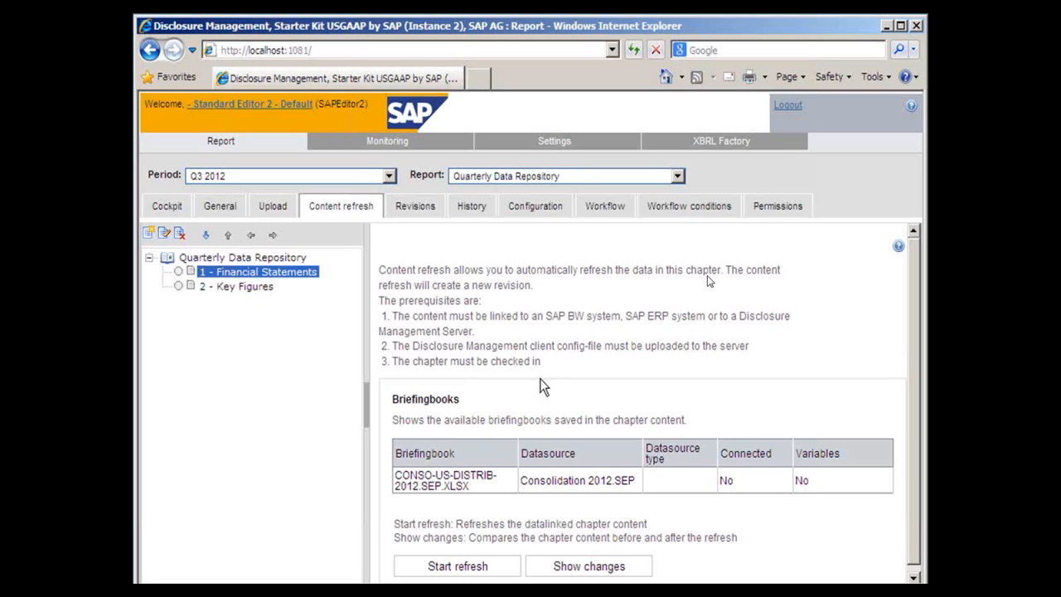
left_click(788, 106)
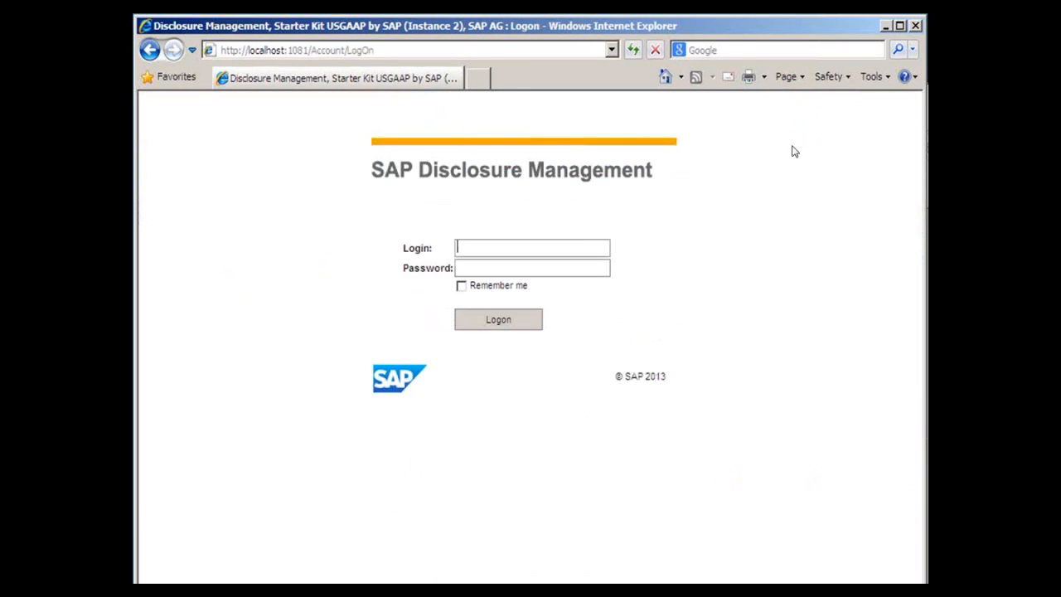
left_click(507, 326)
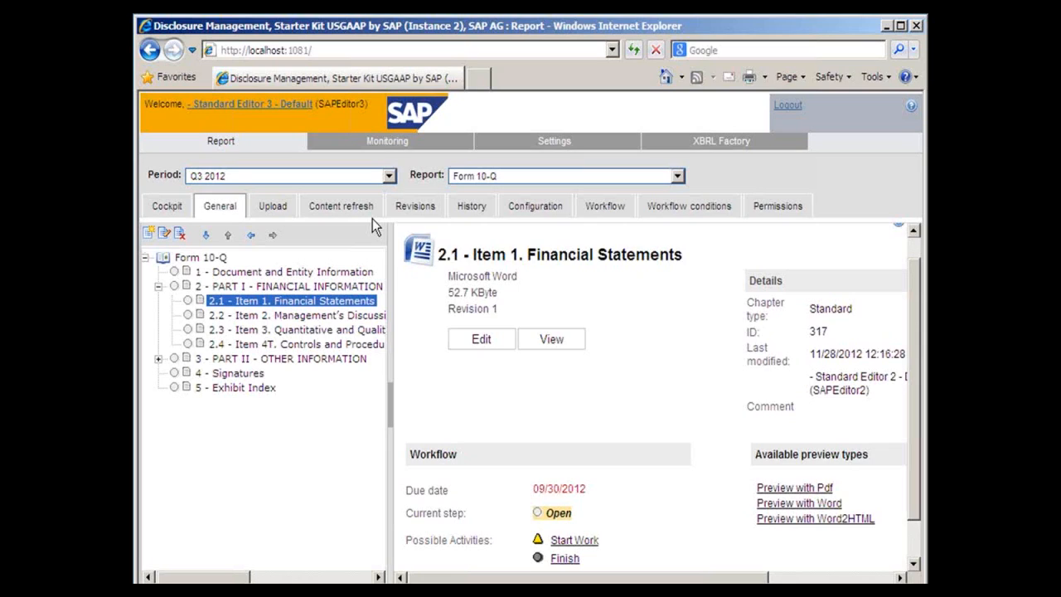
- Start work on Form 10-Q item 2.1 and append "Gross Sales Increased from 1,553,947 to 1,725,737 in the same Quarter for 2011" with both amounts datalinked
left_click(574, 539)
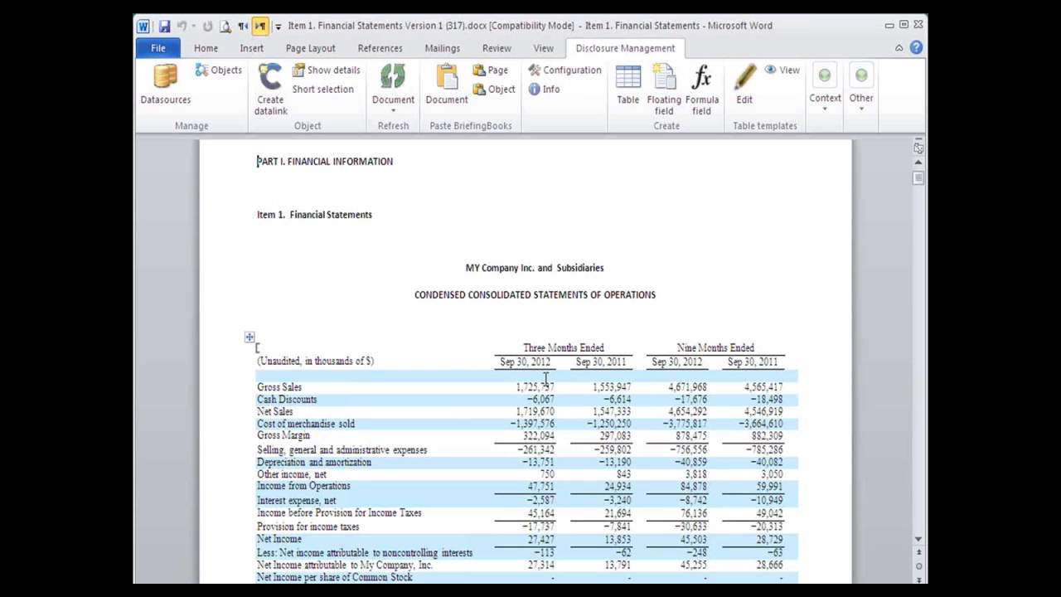
key("ctrl+End")
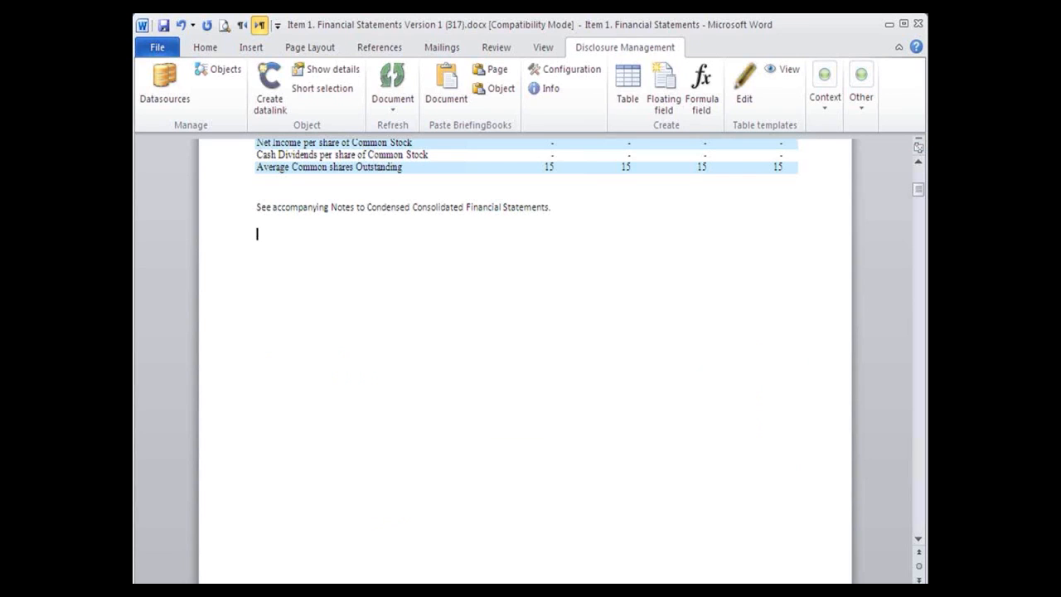
type("Gross Sales Increased from")
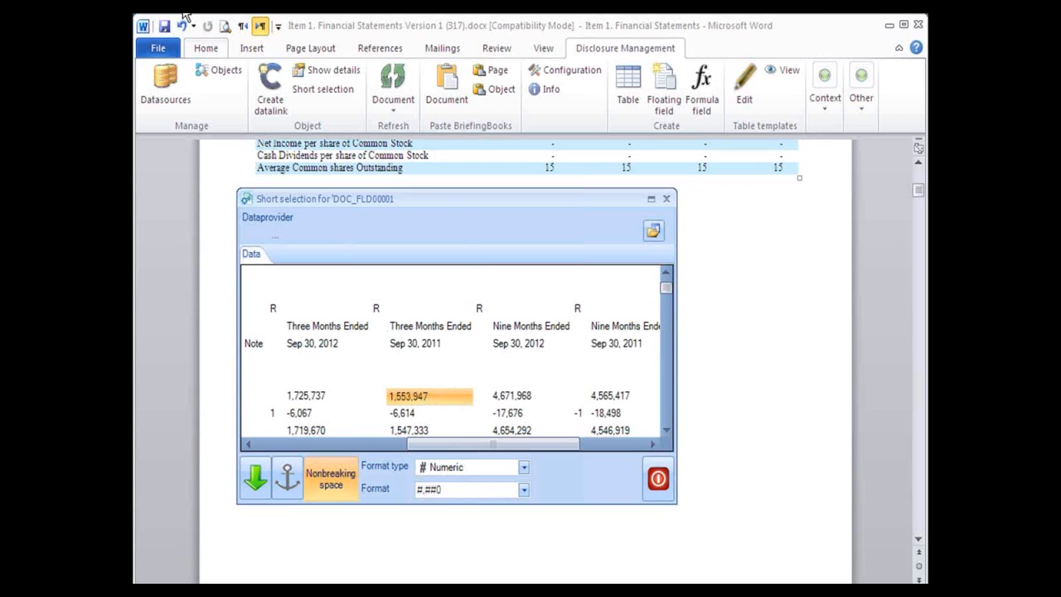
left_click(255, 479)
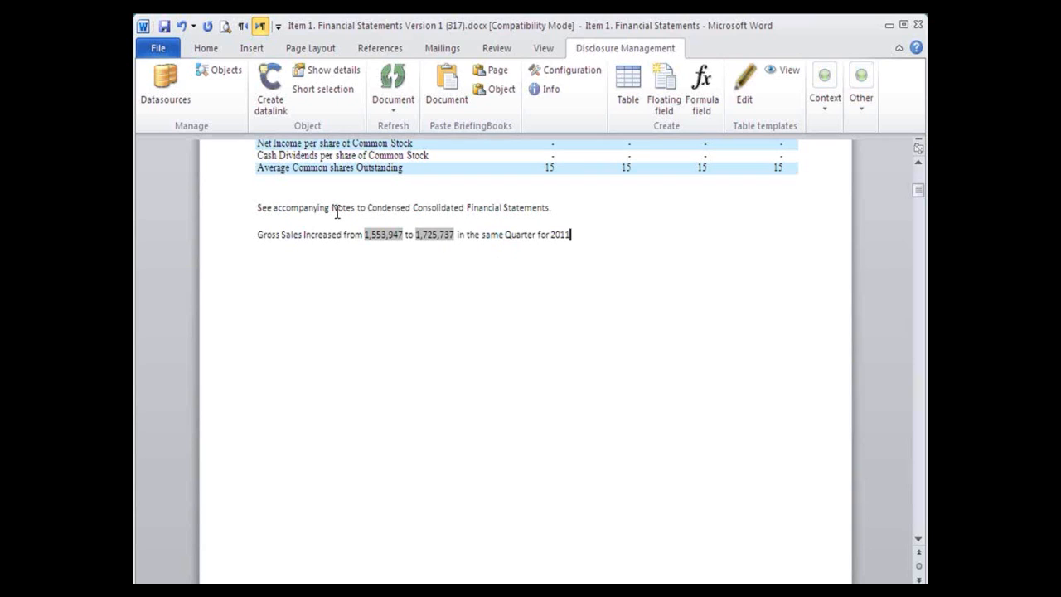
- Convert the Financial Statements document to Edgar HTML and save the output as a zip file in the Financials folder
left_click(862, 104)
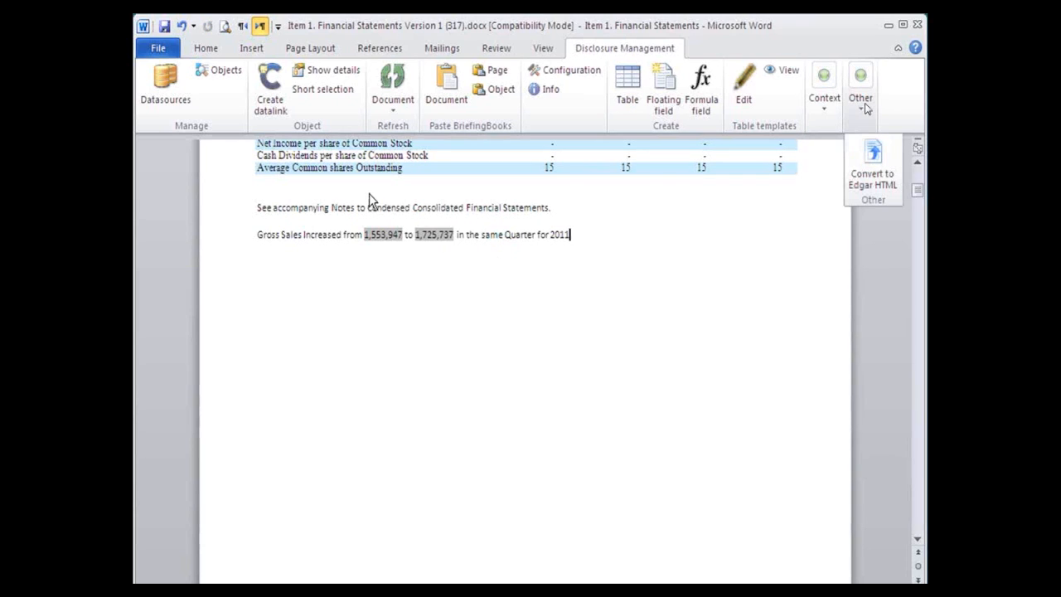
left_click(872, 160)
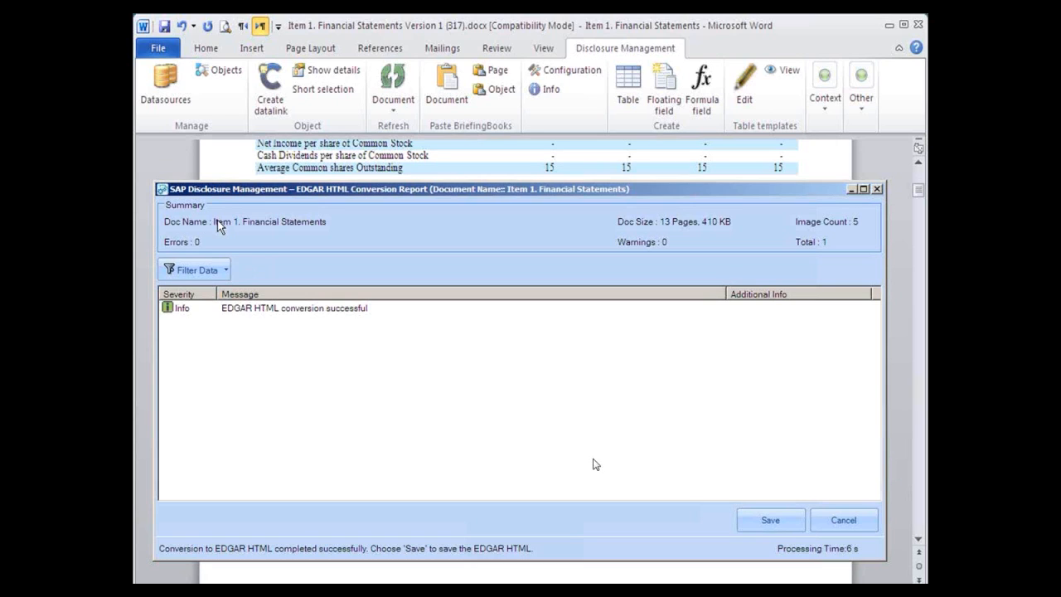
left_click(770, 520)
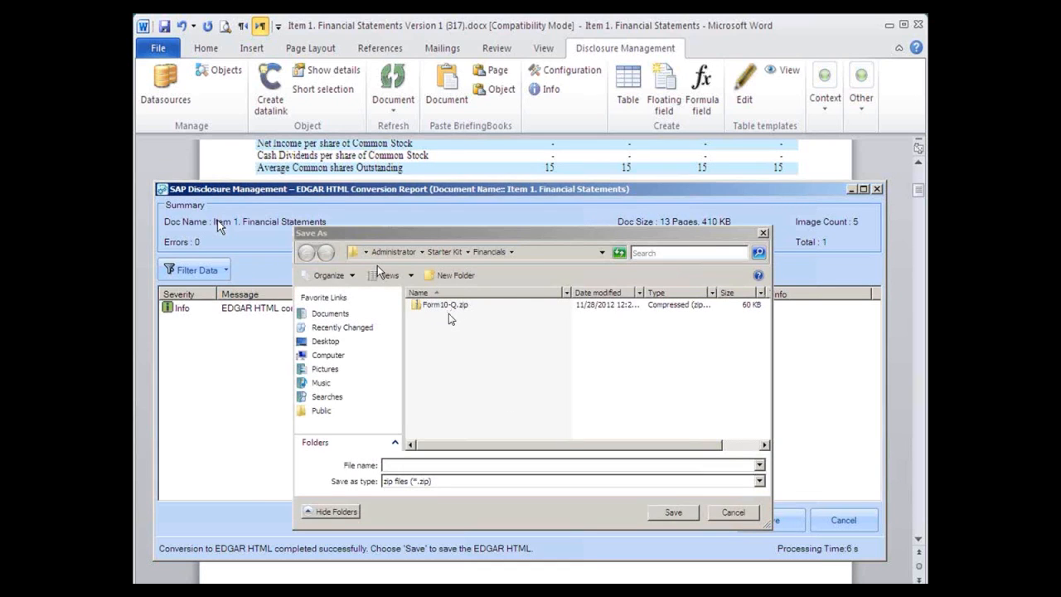
left_click(672, 513)
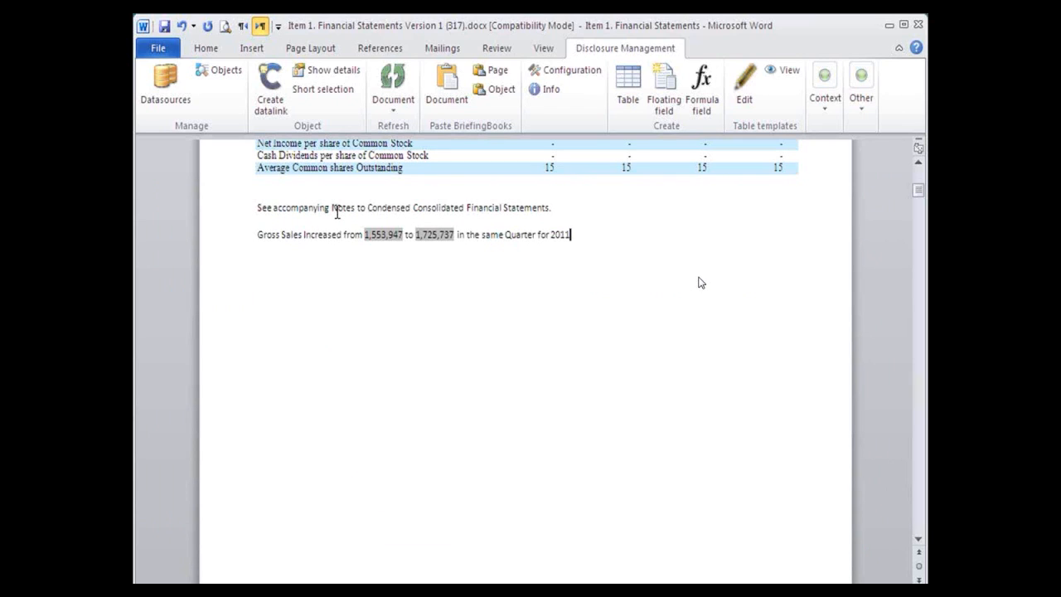
- Apply the document changes to the server and finish the chapter's workflow with a comment that the financial statement edit is finished
left_click(824, 105)
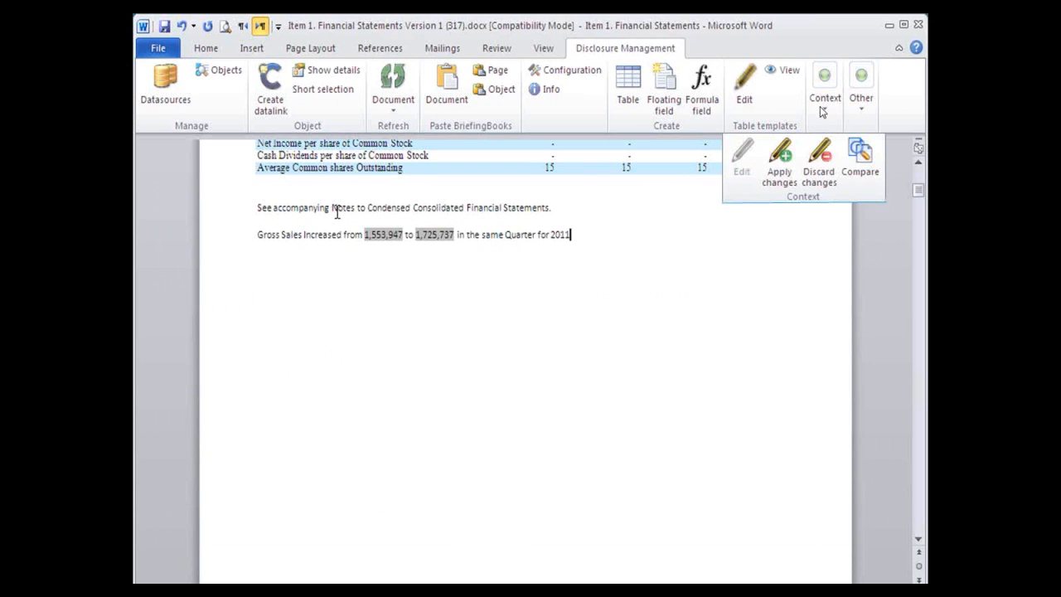
left_click(779, 190)
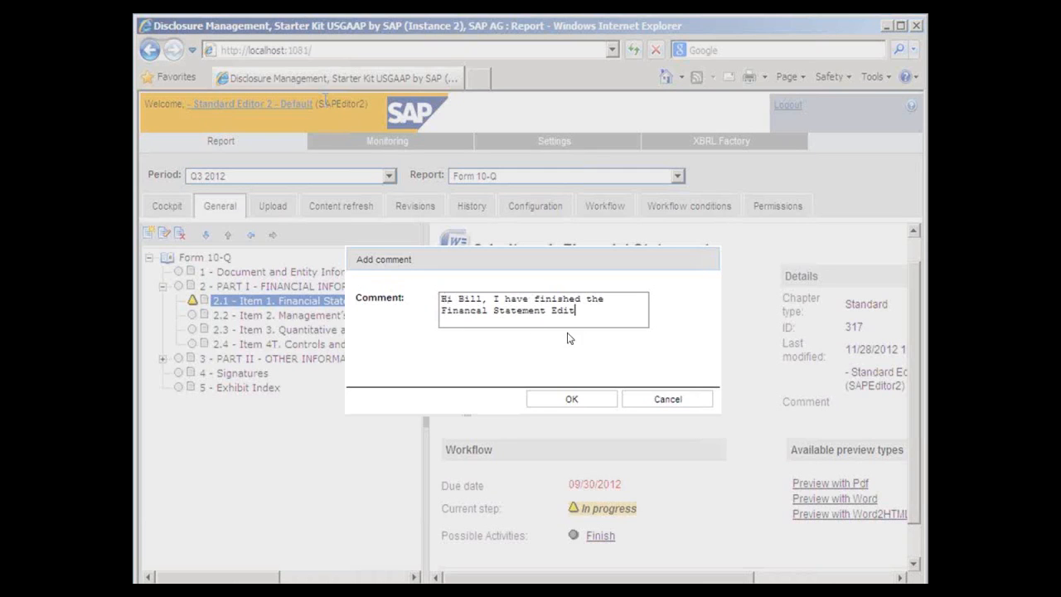
left_click(571, 400)
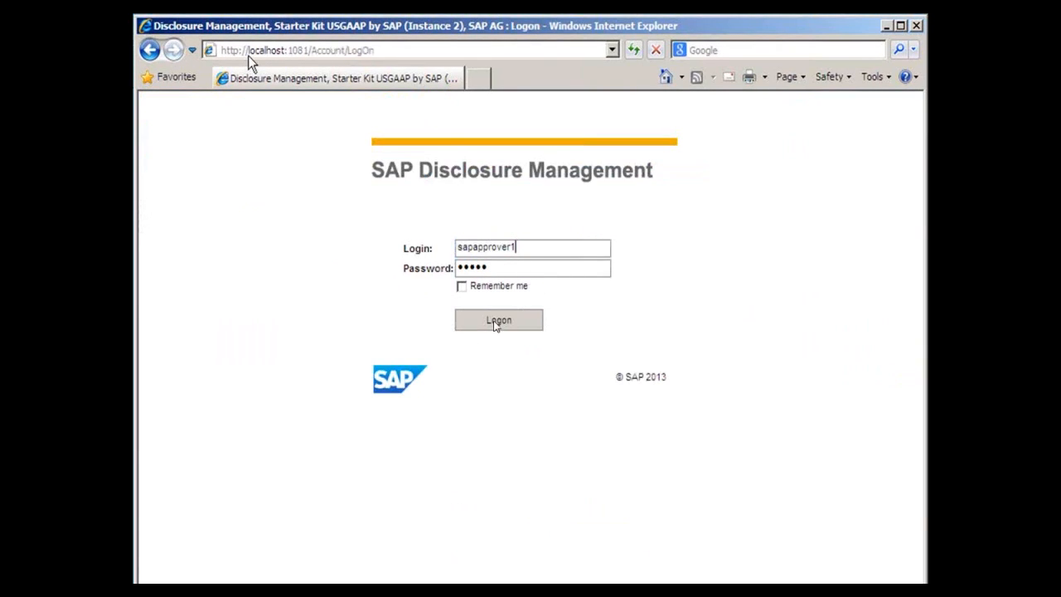
- Log on with the approver account and compare the revisions of Form 10-Q item 2.1 Financial Statements
left_click(497, 325)
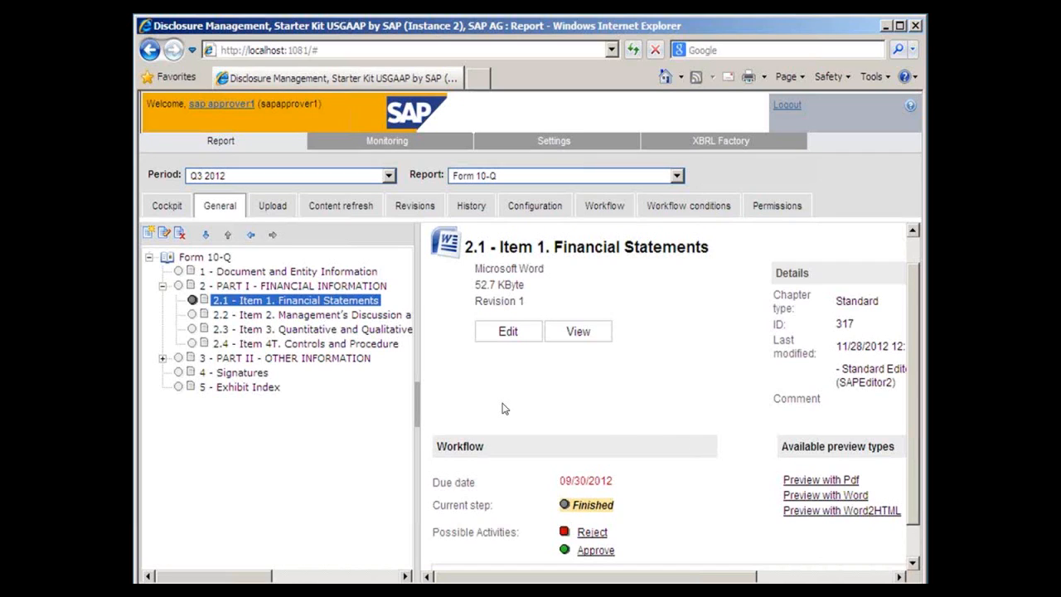
left_click(421, 207)
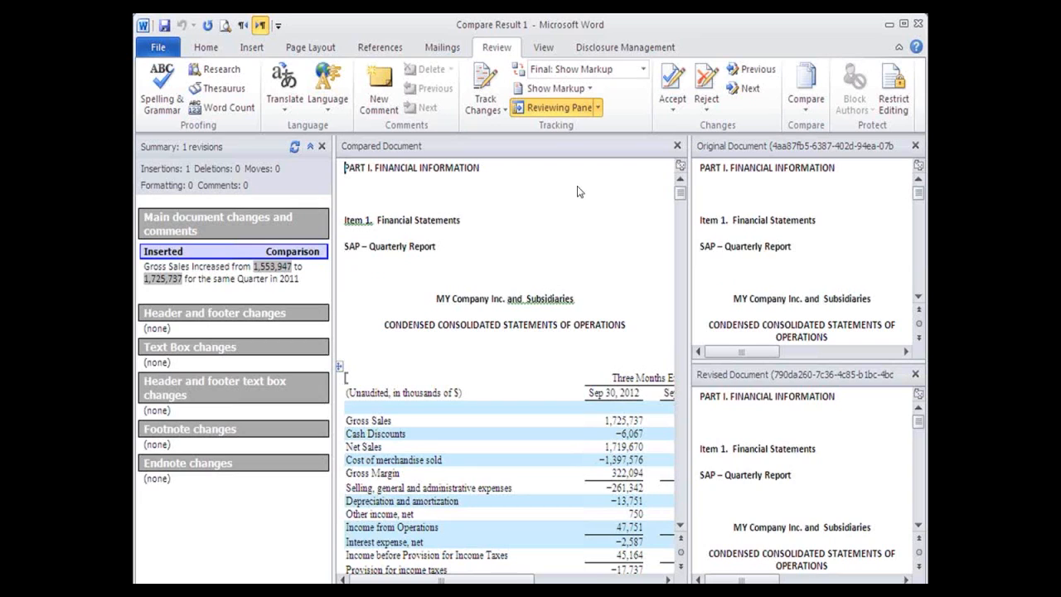
left_click(919, 25)
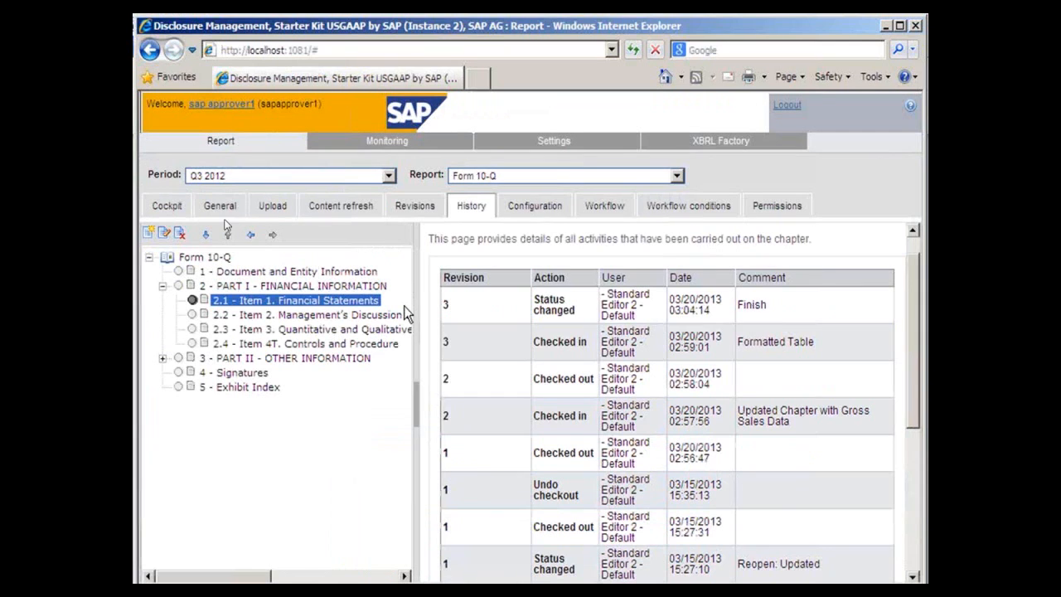
- Preview Form 10-Q item 2.1 Financial Statements as a PDF and approve the chapter
left_click(221, 209)
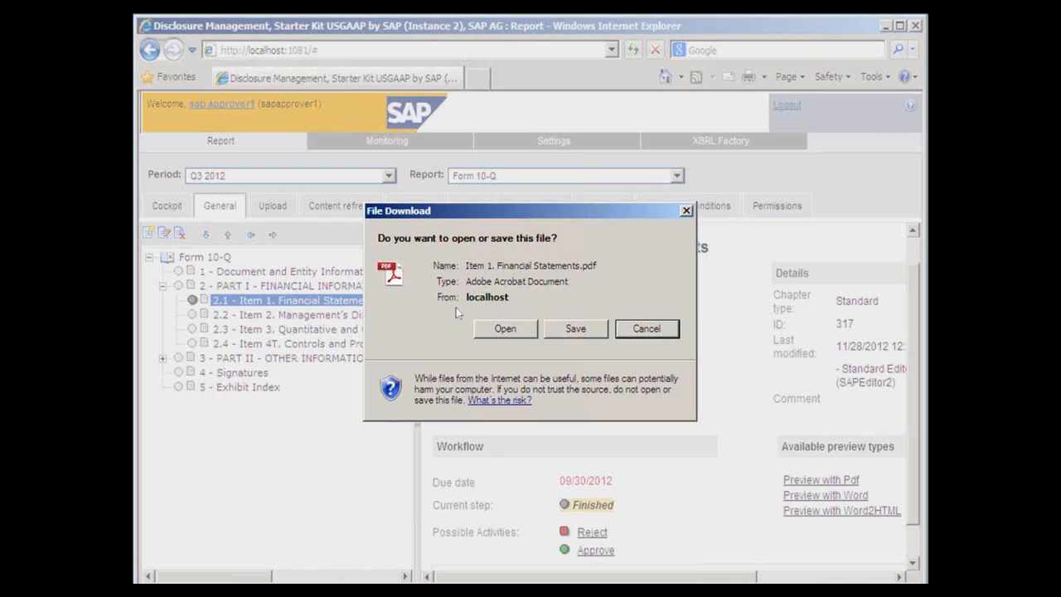
left_click(504, 329)
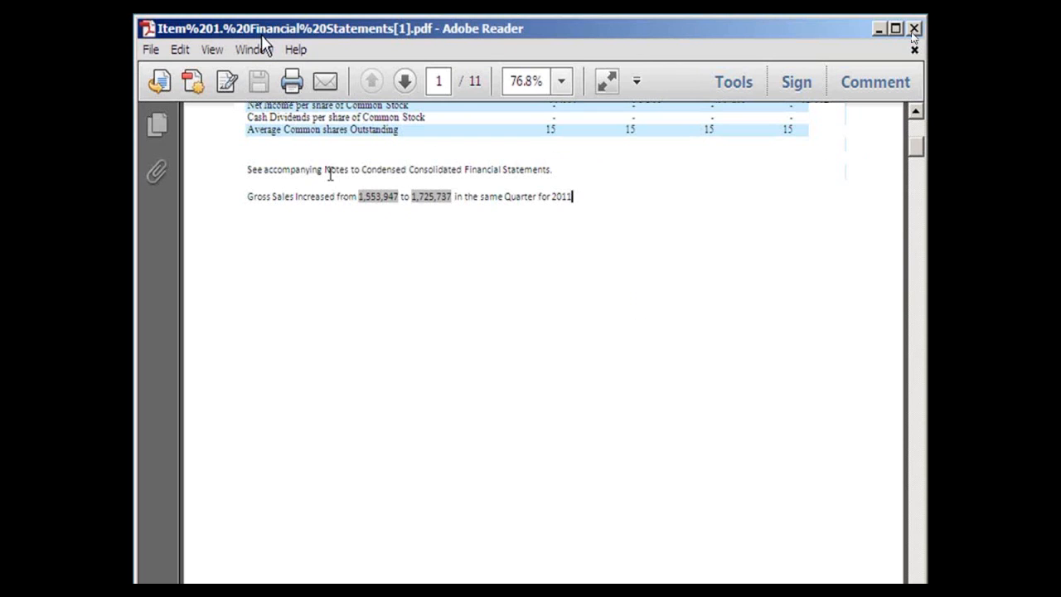
left_click(915, 29)
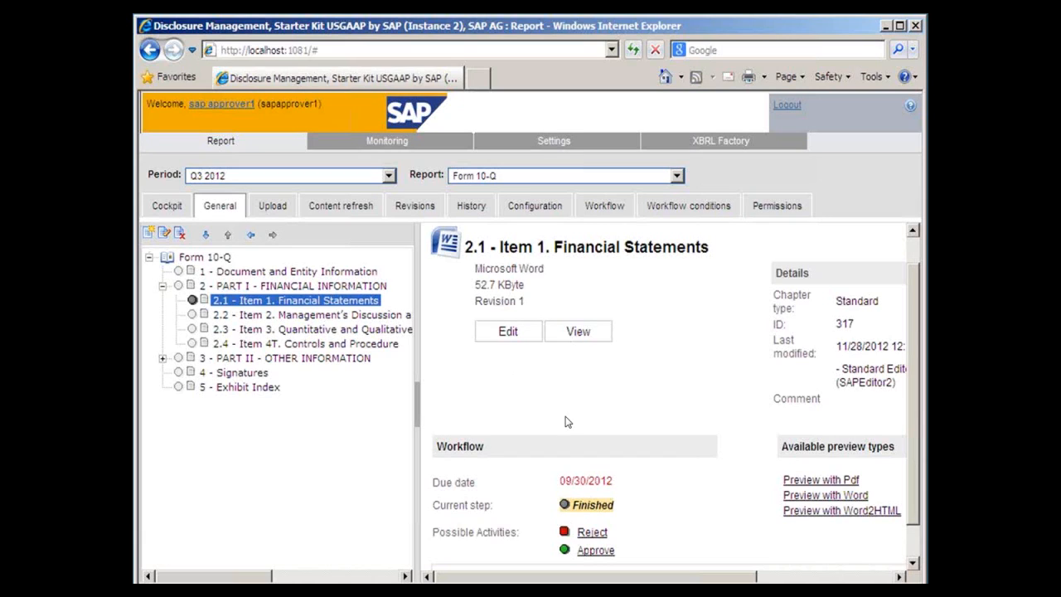
left_click(593, 550)
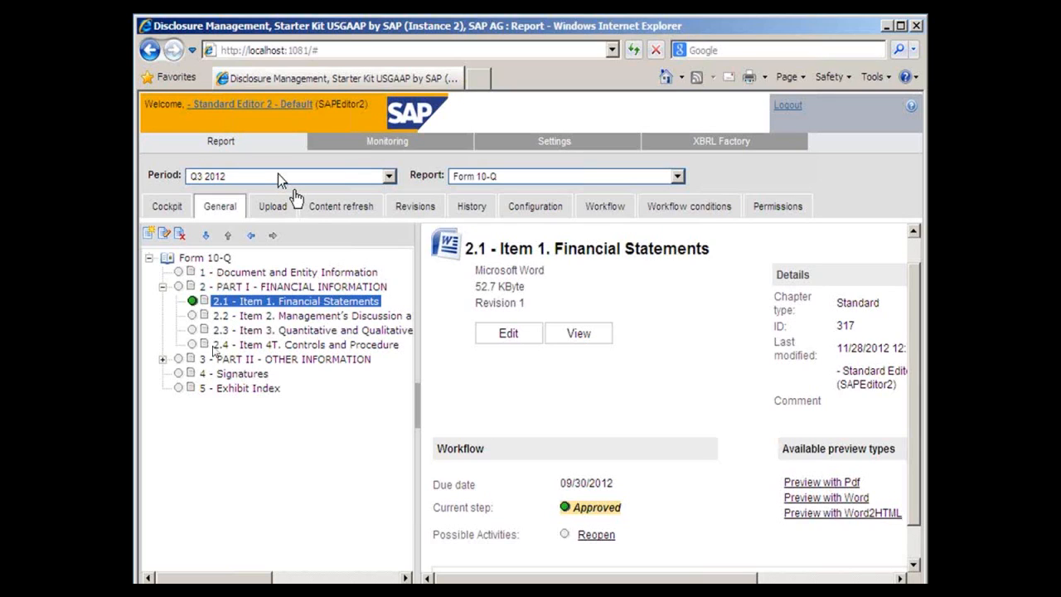
- Generate the complete Form 10-Q report with the comment "Interim Report Create"
left_click(197, 258)
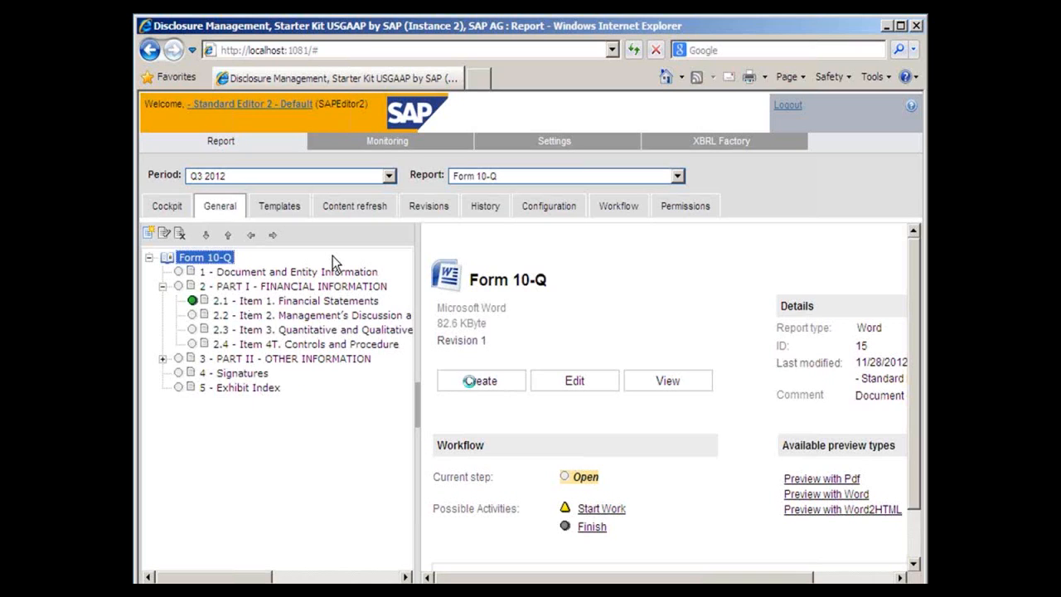
left_click(470, 381)
type("Interim Report Create")
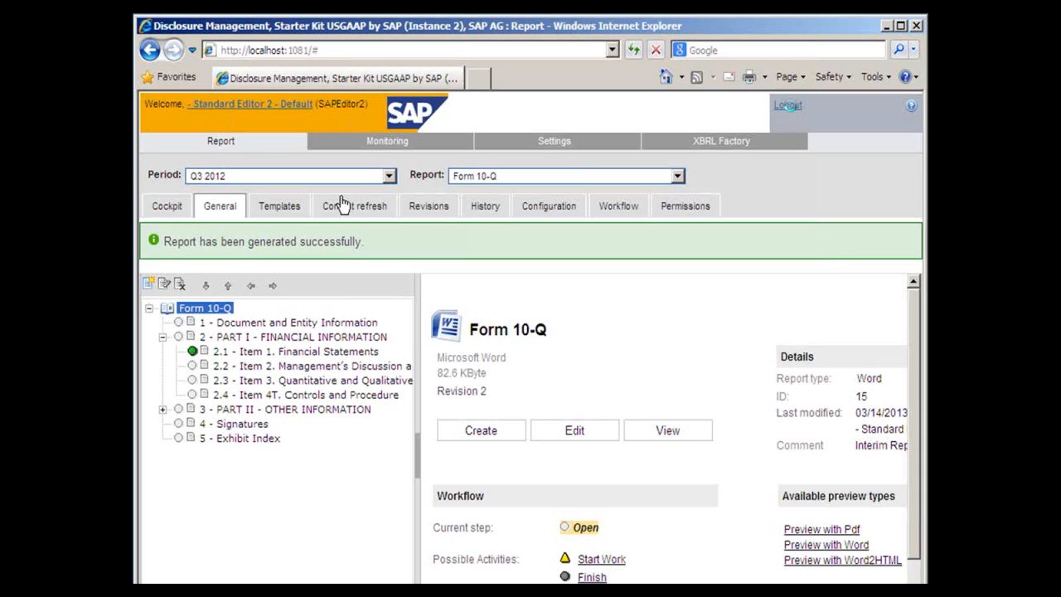
- Log out and back on as Standard Editor 2, and select the Quarterly XBRL Data report for Q3 2012
left_click(789, 106)
left_click(490, 322)
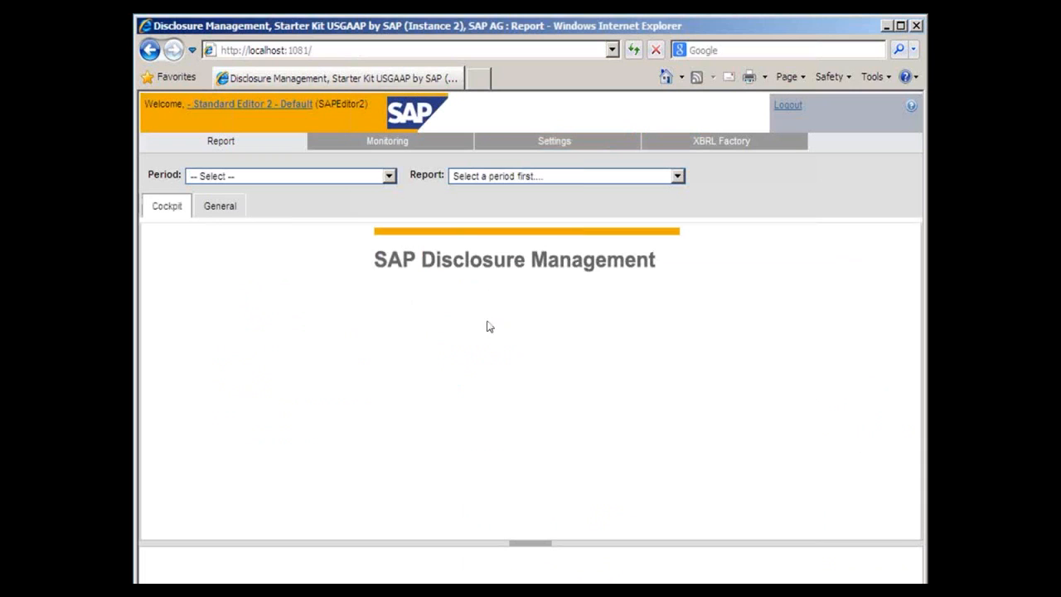
left_click(265, 182)
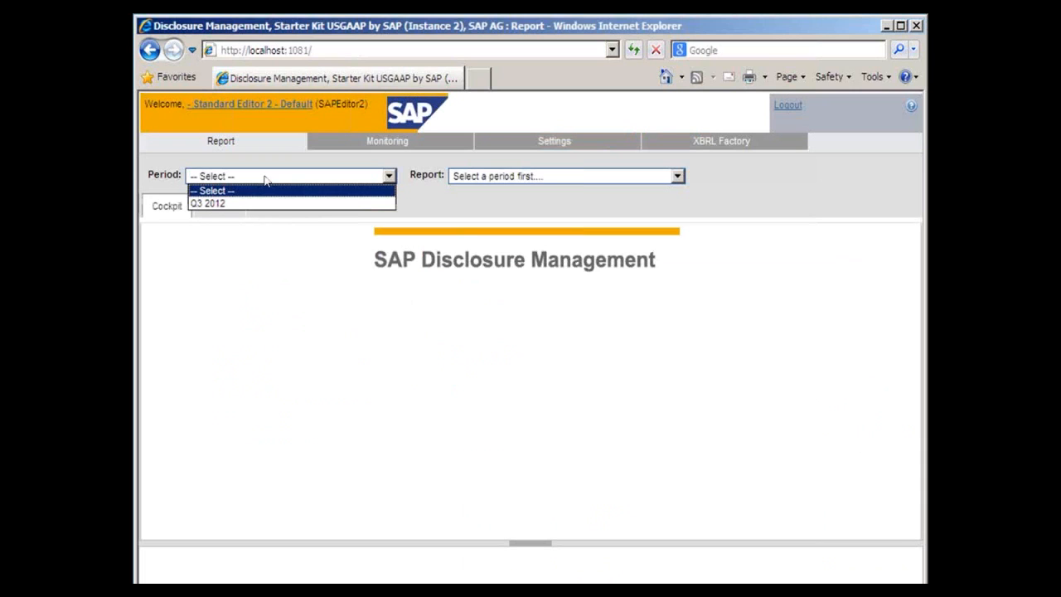
left_click(254, 204)
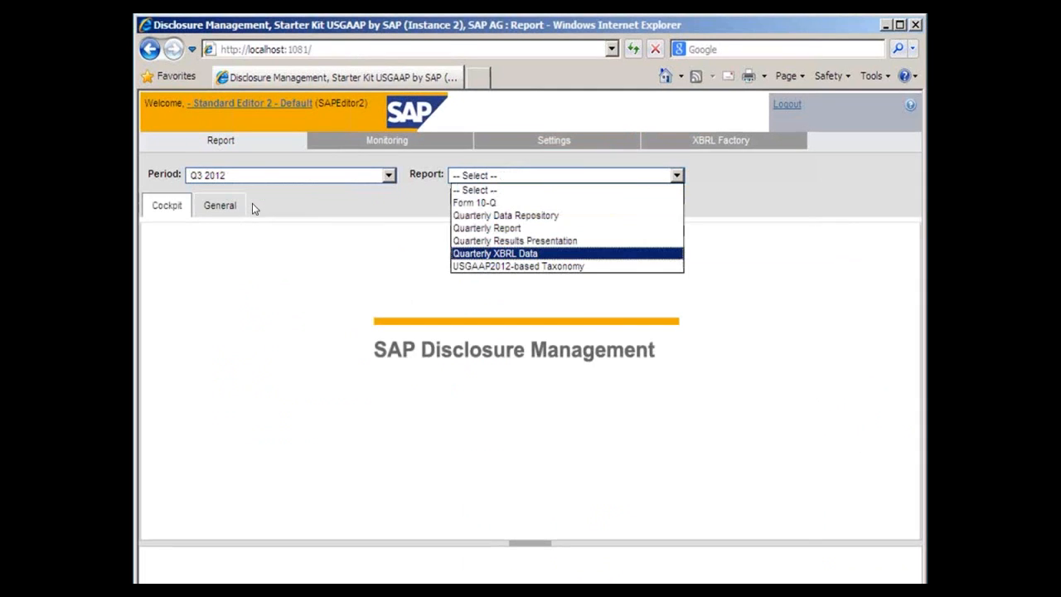
left_click(496, 253)
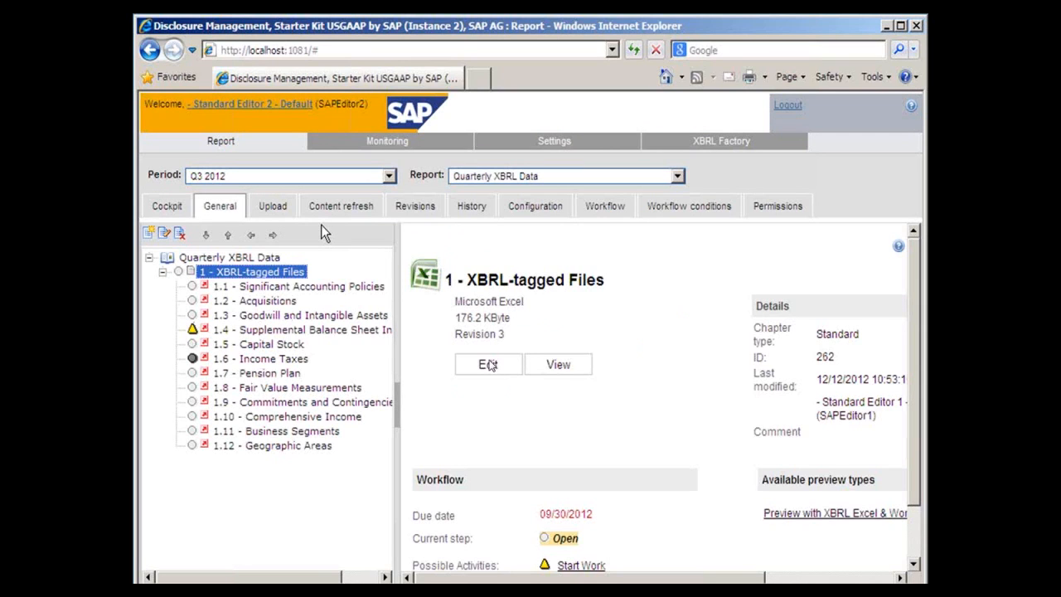
- Open the XBRL-tagged Files chapter for editing and inspect the XBRL tagging of the Gross Sales cell for the three months ended Sep 30, 2012
left_click(489, 365)
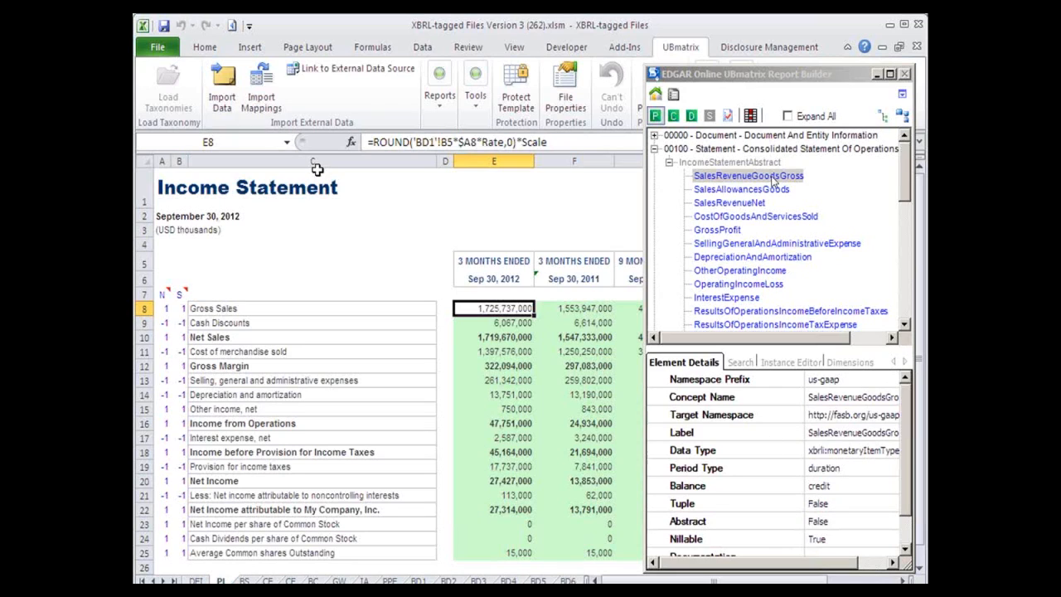
left_click(498, 313)
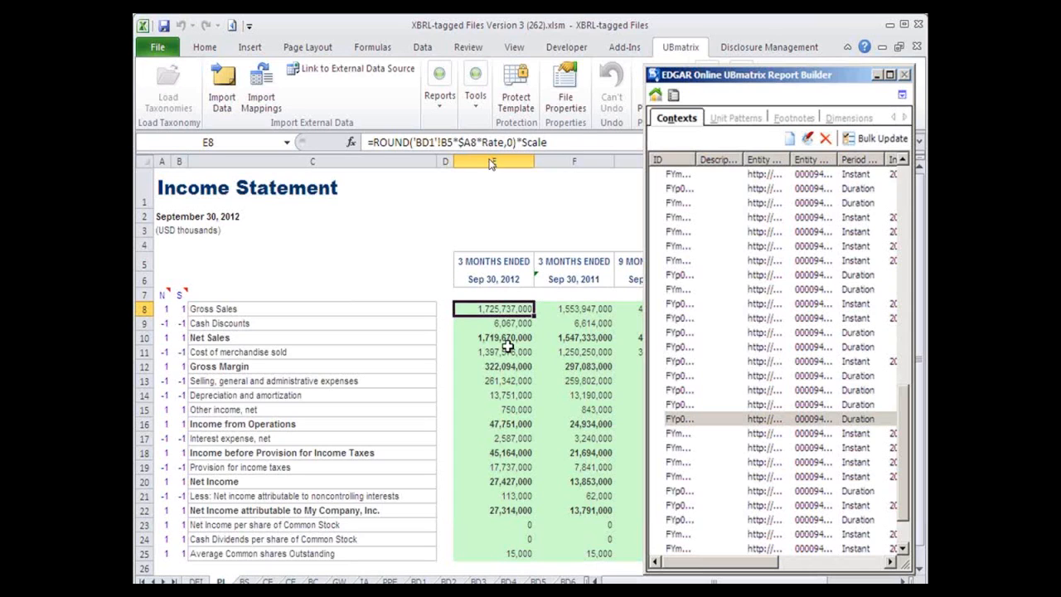
- Validate the XBRL report for the PL worksheet only, with a full calculation trace report
left_click(442, 111)
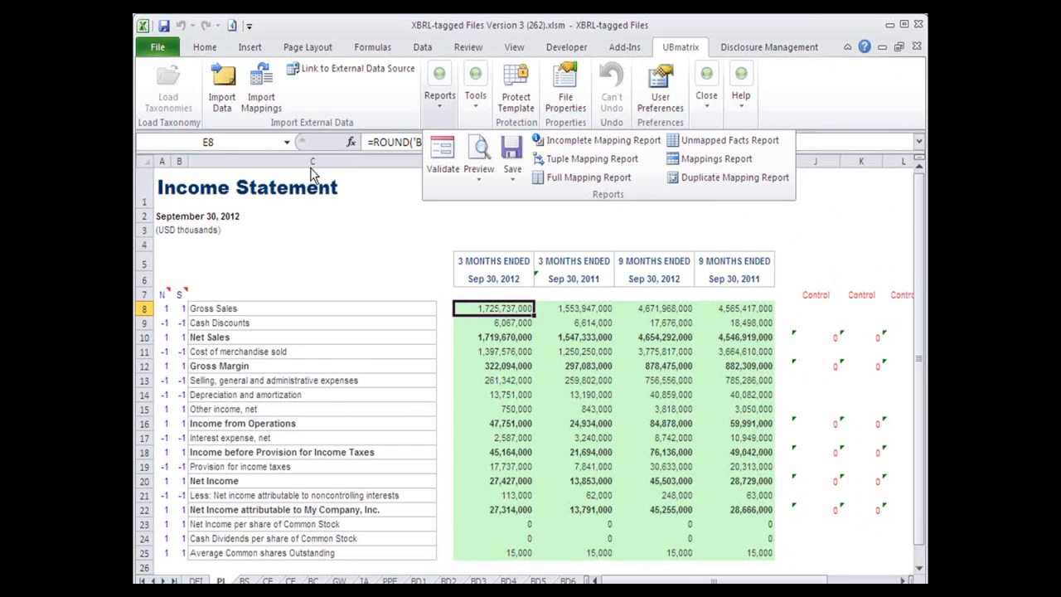
left_click(443, 153)
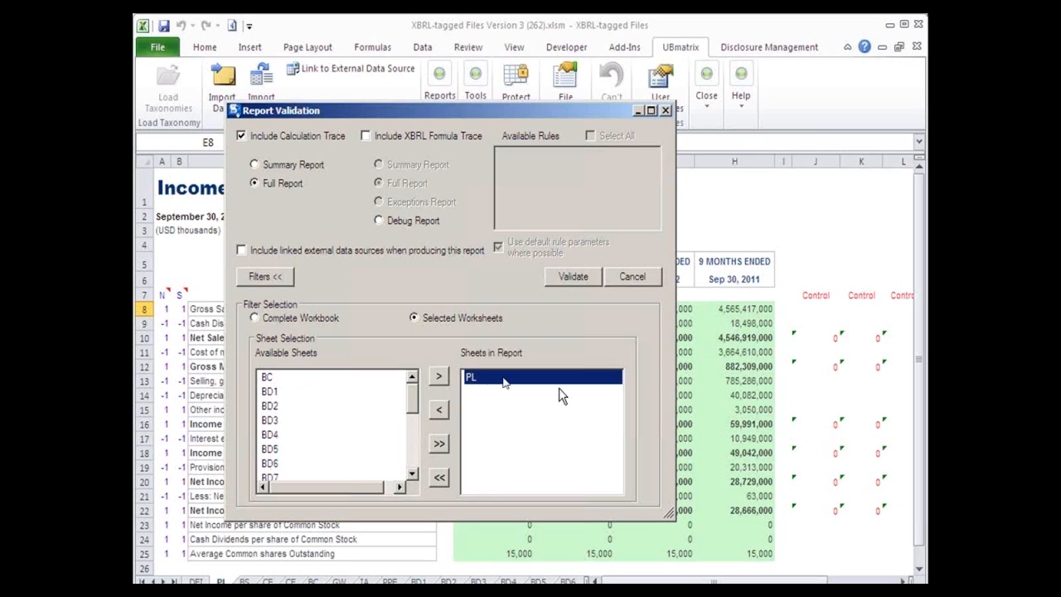
left_click(573, 278)
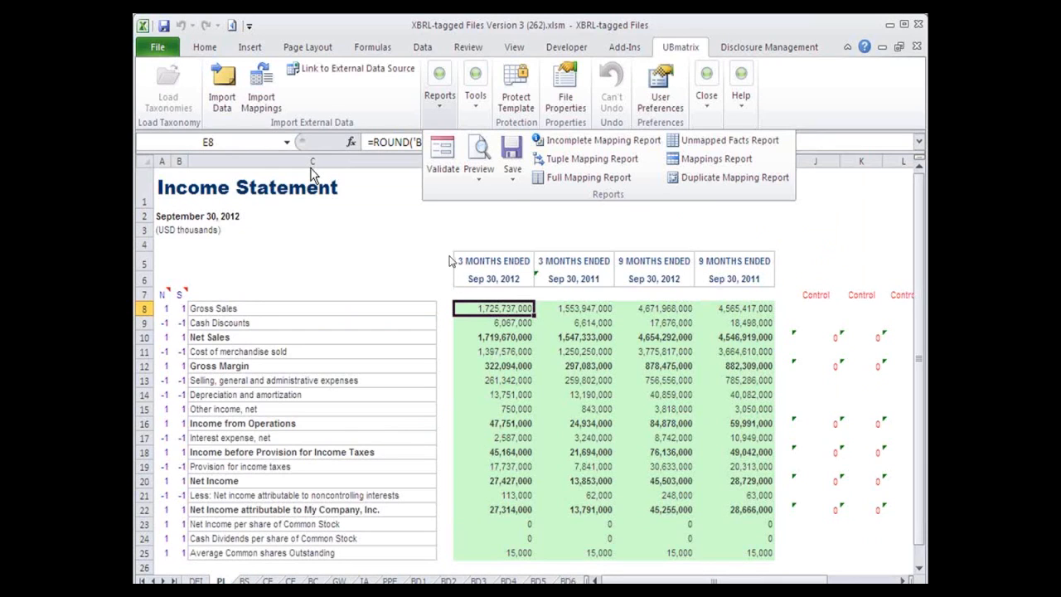
- Save the data in the Excel template as an XBRL instance document named "SAP 10Q", and log out of Disclosure Management
left_click(512, 182)
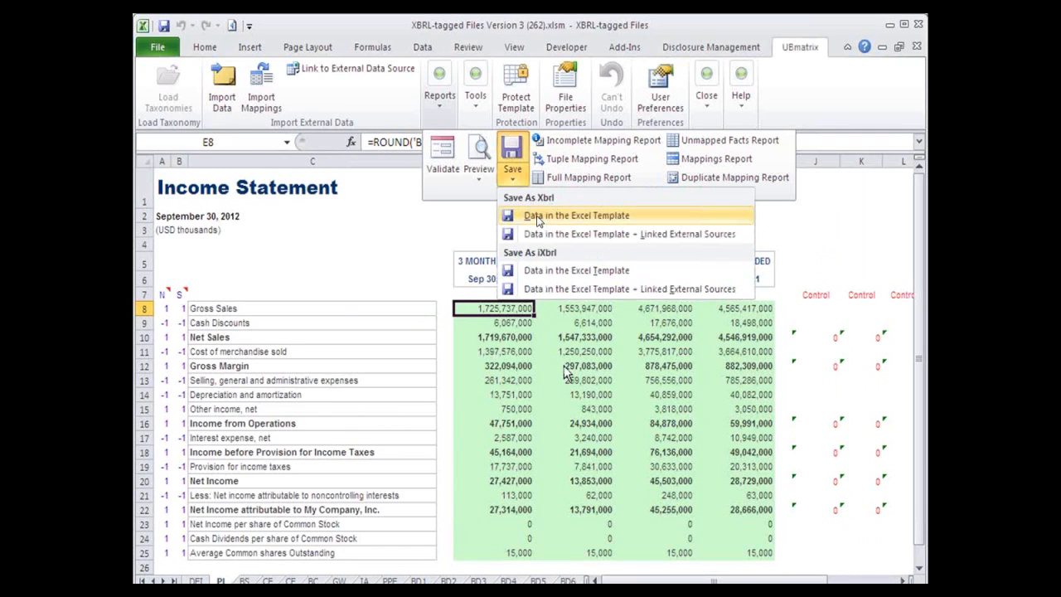
left_click(580, 217)
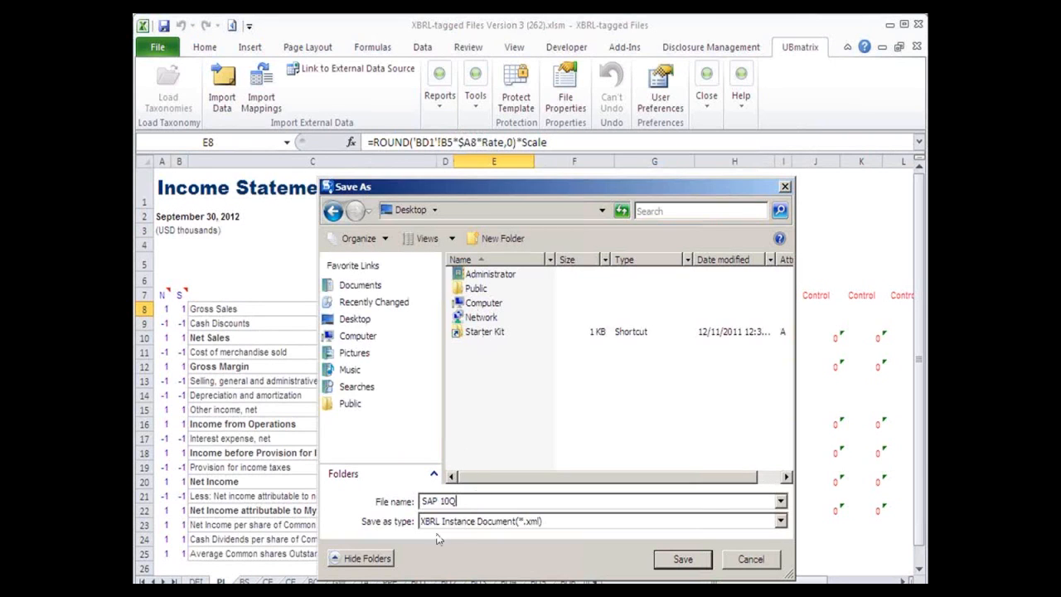
left_click(681, 559)
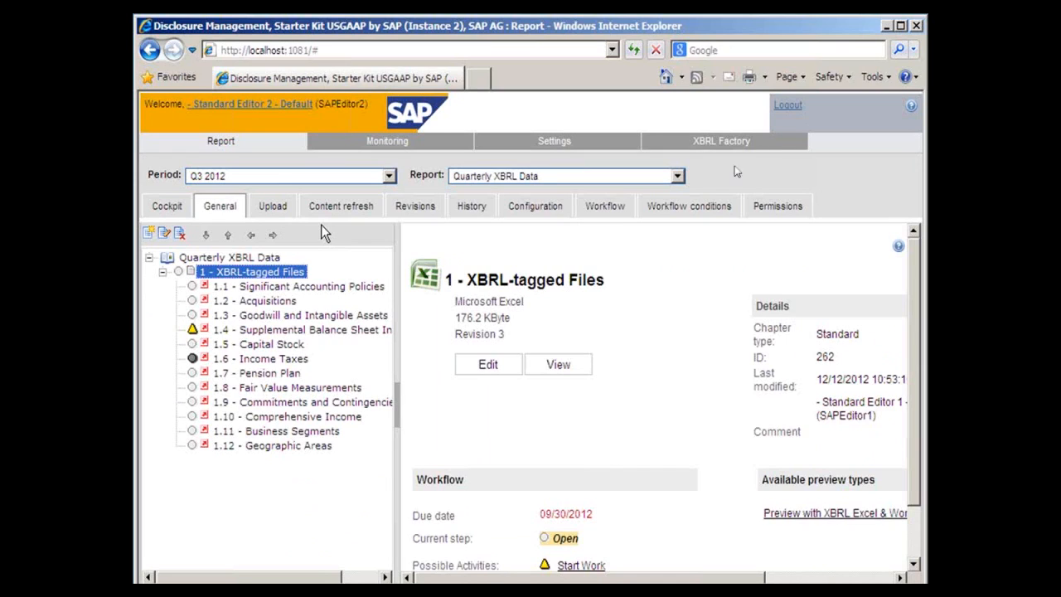
left_click(787, 106)
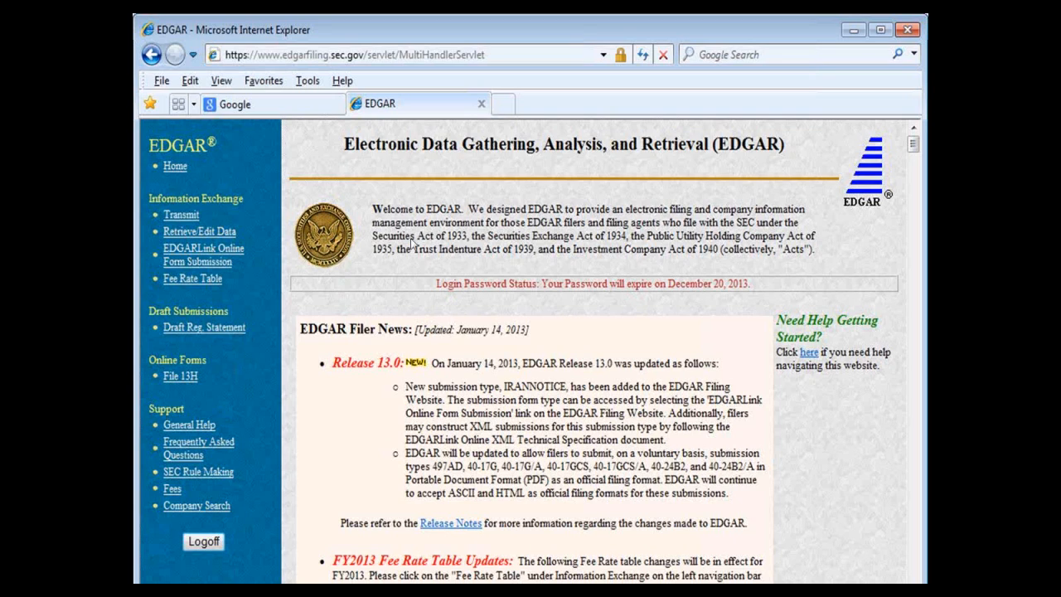
- On the EDGAR filing website, open an EDGARLink Online submission of type 10-Q and validate all attached documents
left_click(209, 252)
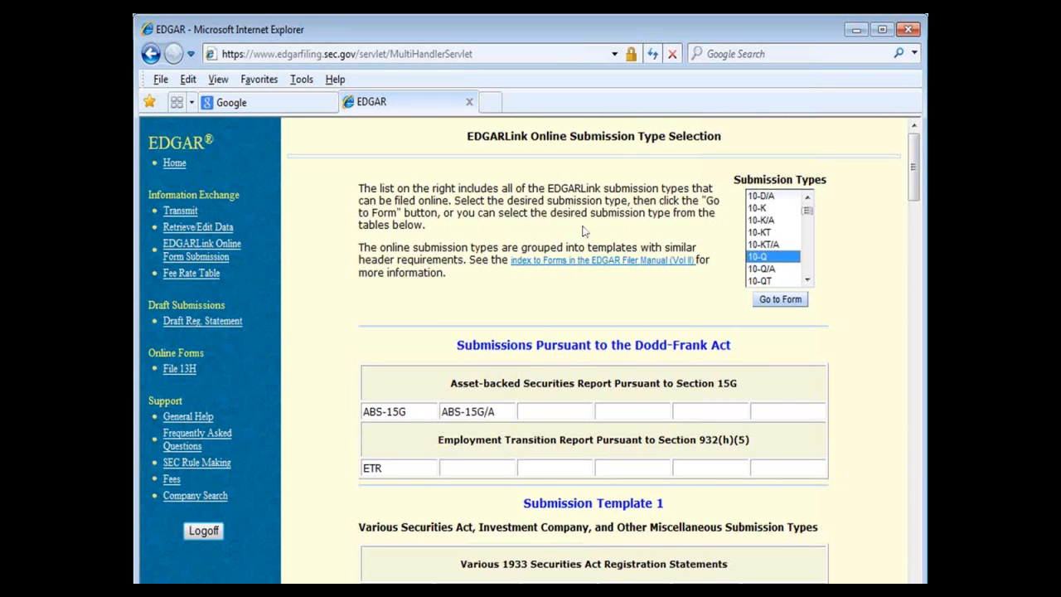
left_click(779, 301)
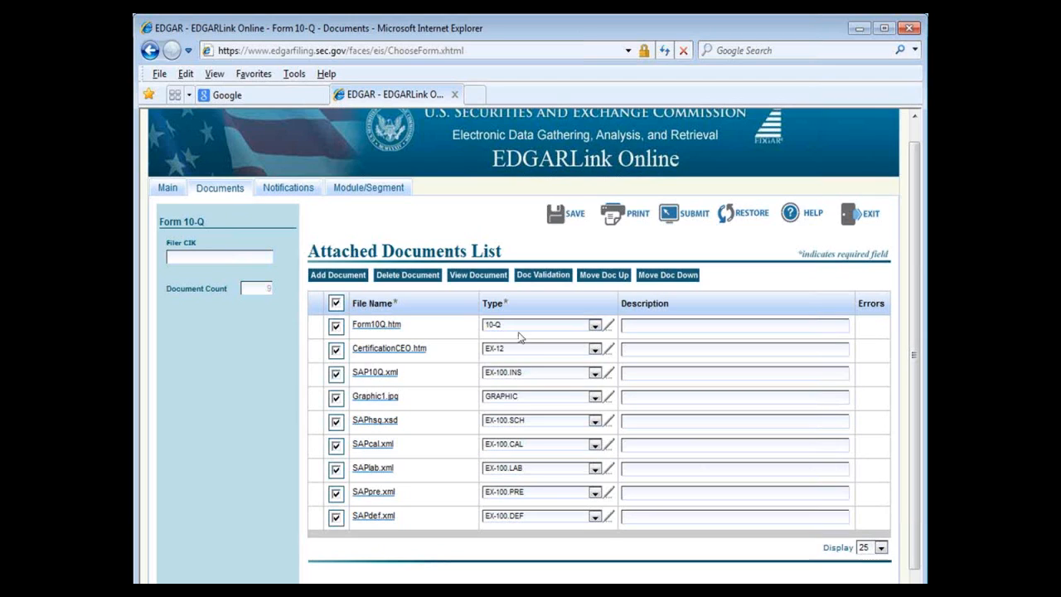
left_click(552, 276)
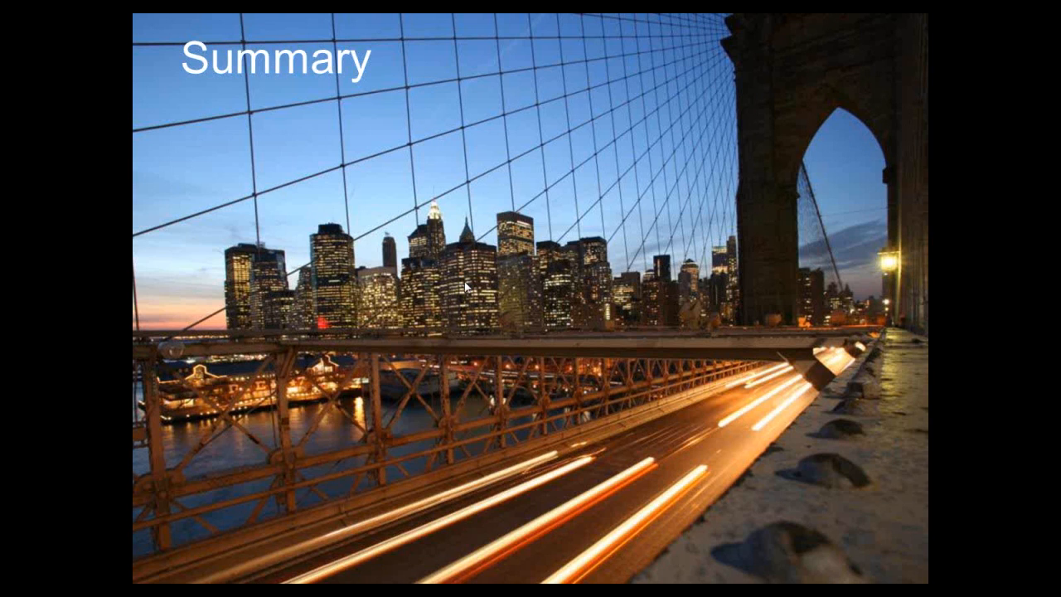
left_click(465, 287)
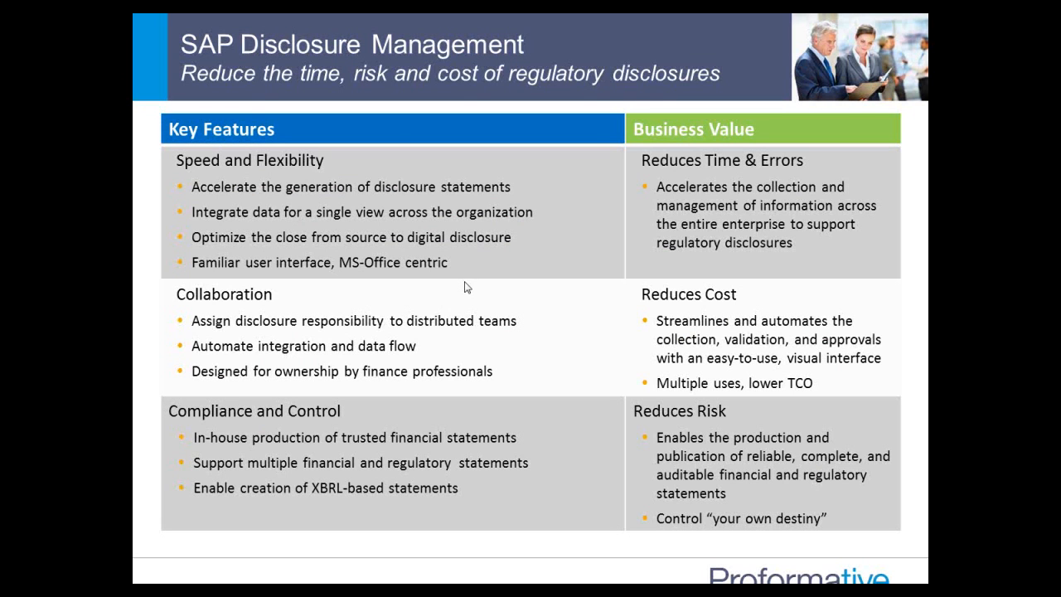